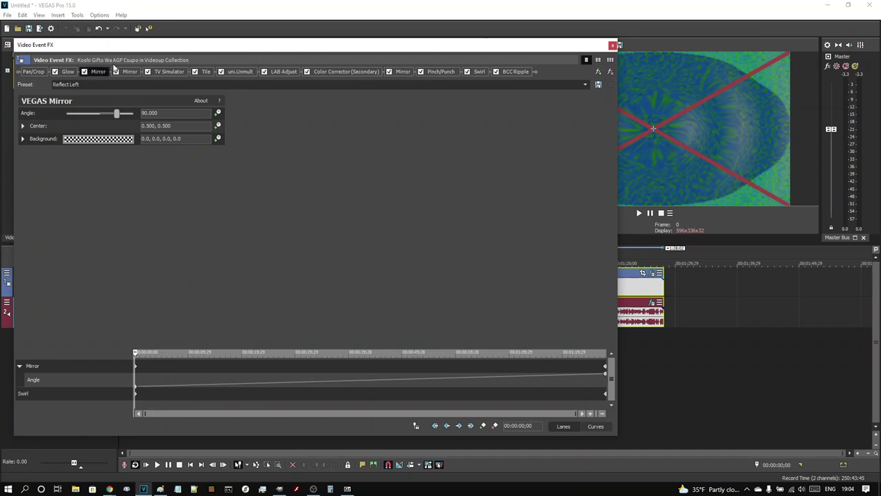
Step: Review the second Mirror, the TV Simulator and the fully expanded Tile settings in the video event's effect chain
{"action": "left_click", "coordinate": [131, 71]}
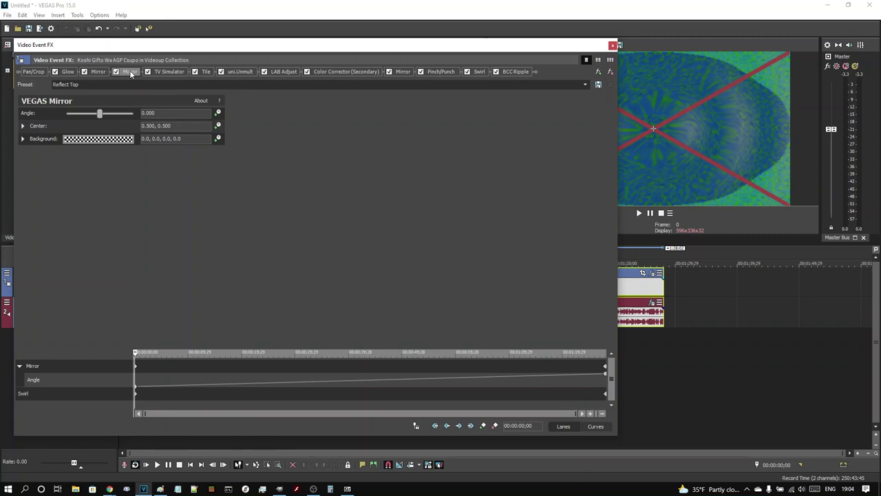
{"action": "left_click", "coordinate": [174, 72]}
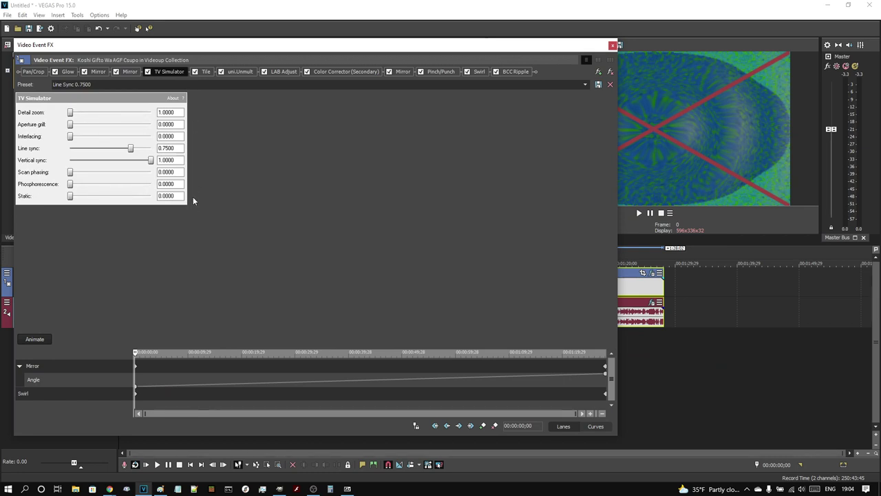
{"action": "left_click", "coordinate": [206, 72]}
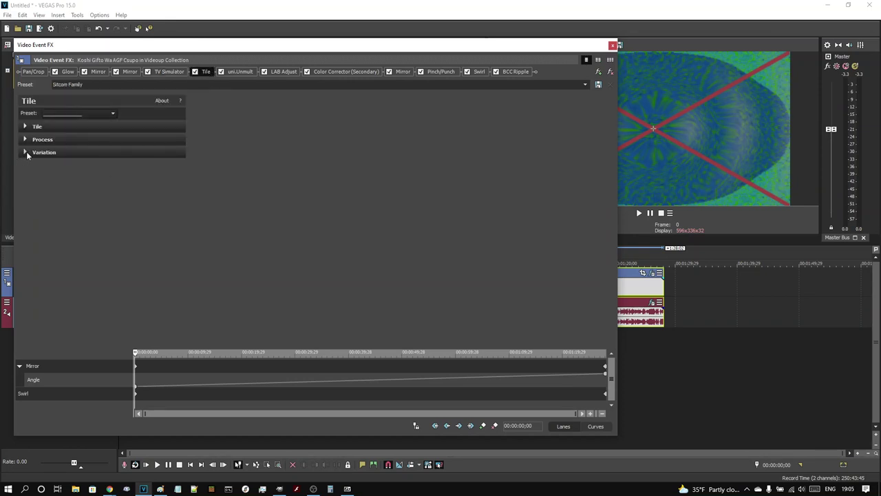
{"action": "left_click", "coordinate": [26, 152]}
{"action": "left_click", "coordinate": [24, 140]}
{"action": "left_click", "coordinate": [26, 127]}
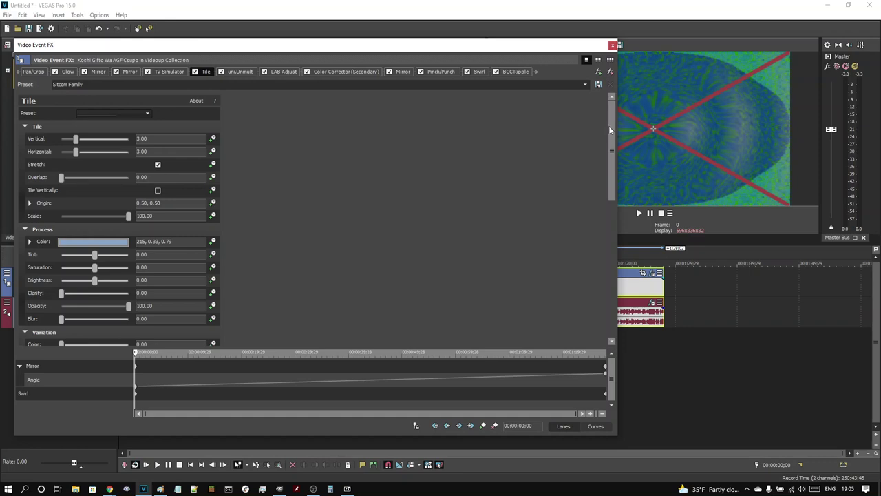
{"action": "left_click_drag", "start_coordinate": [609, 130], "coordinate": [613, 276]}
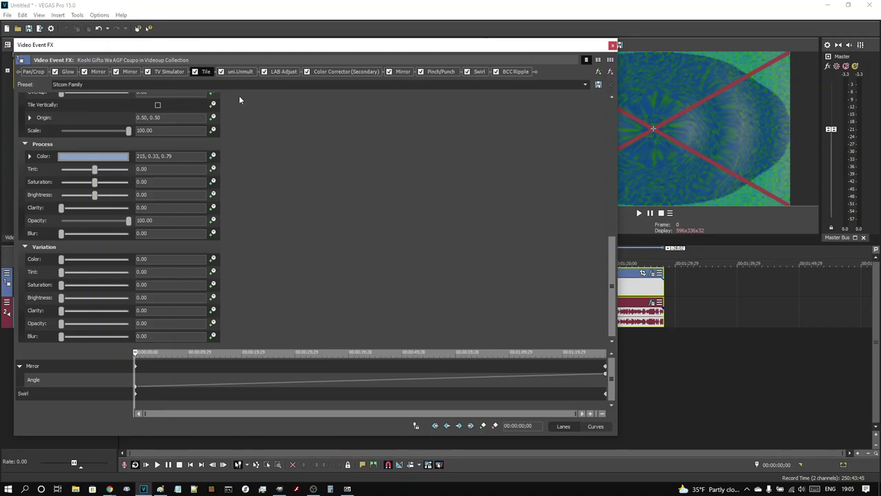
Step: Review the uni.Unmult, LAB Adjust and Color Corrector (Secondary) settings in the video event's effect chain
{"action": "left_click", "coordinate": [238, 72]}
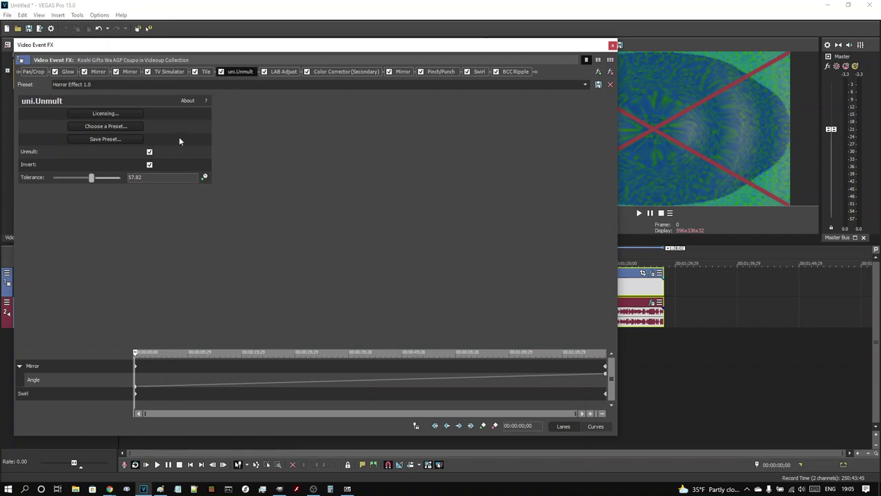
{"action": "left_click", "coordinate": [281, 72]}
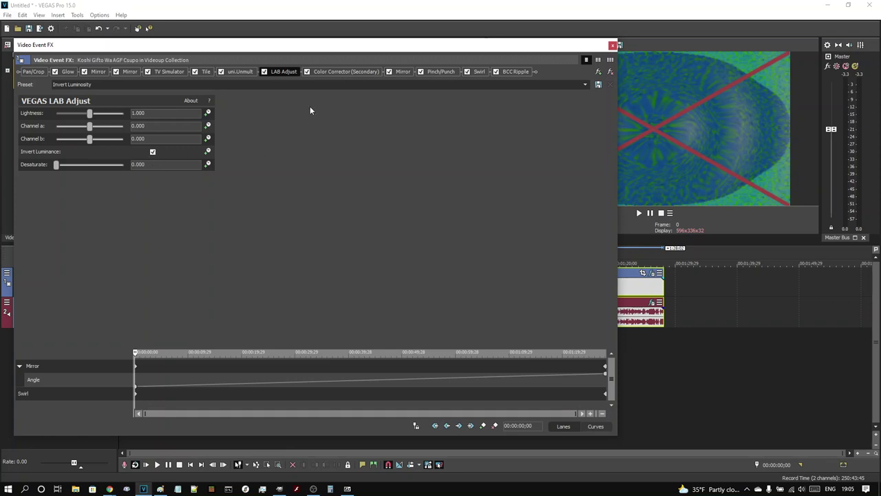
{"action": "left_click", "coordinate": [348, 72]}
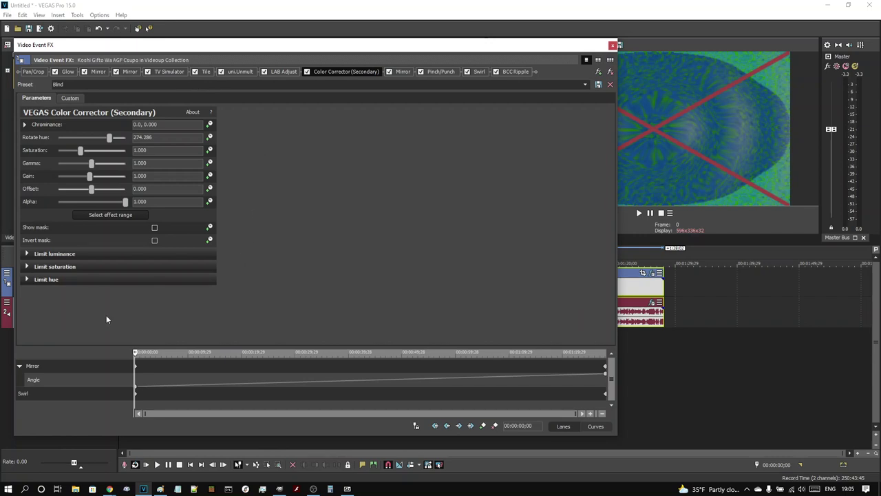
Step: Examine the last Mirror, Pinch/Punch and Swirl settings, checking the animated Mirror and Swirl values at their first and last keyframes
{"action": "left_click", "coordinate": [403, 72]}
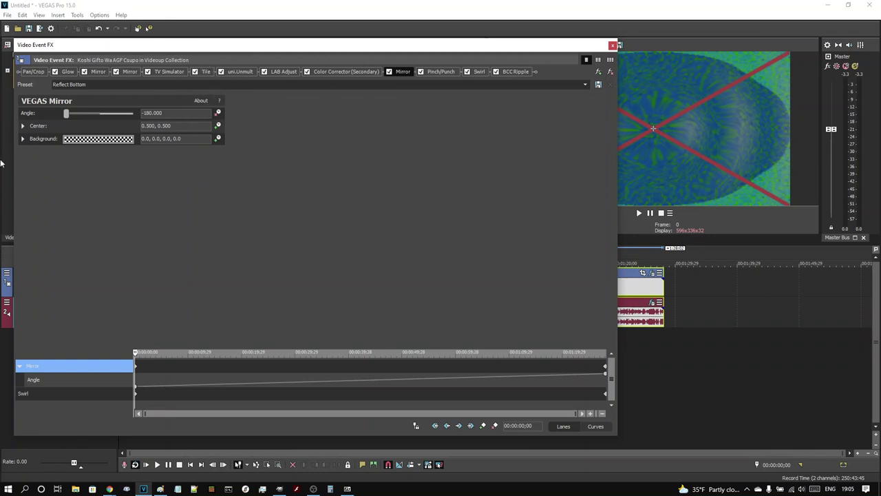
{"action": "left_click_drag", "start_coordinate": [137, 352], "coordinate": [702, 319]}
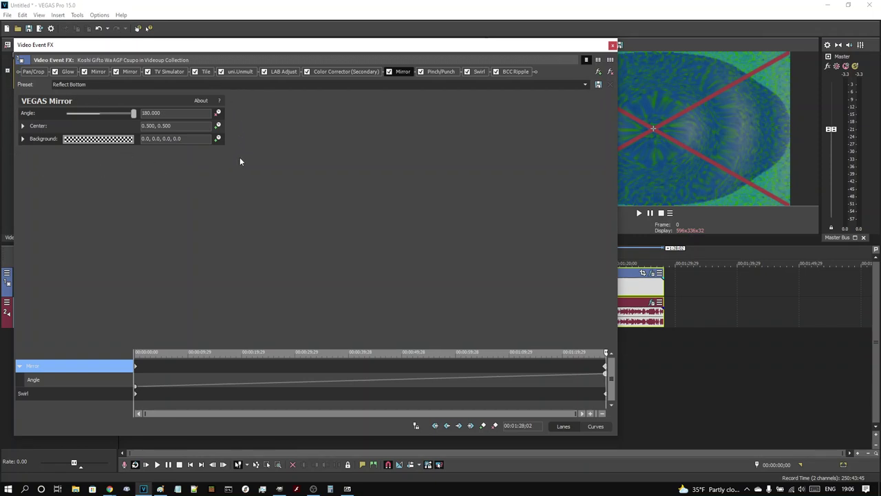
{"action": "left_click", "coordinate": [439, 72]}
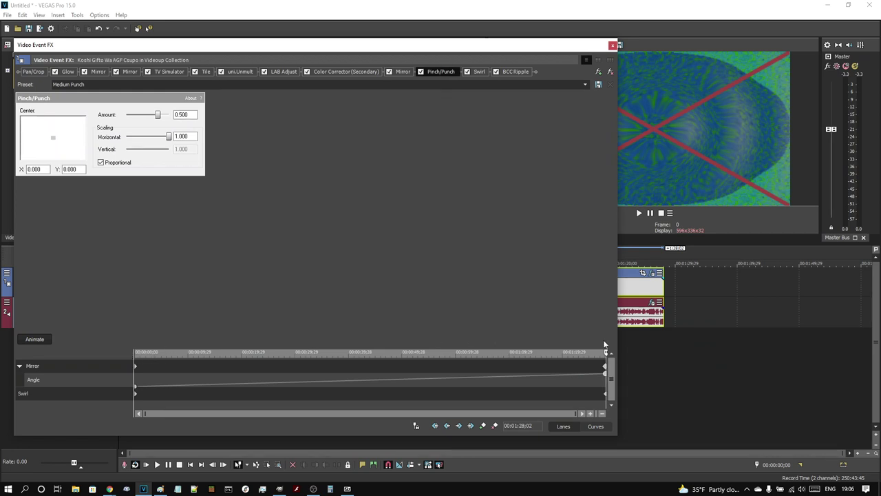
{"action": "left_click_drag", "start_coordinate": [607, 354], "coordinate": [92, 388]}
{"action": "left_click", "coordinate": [474, 71]}
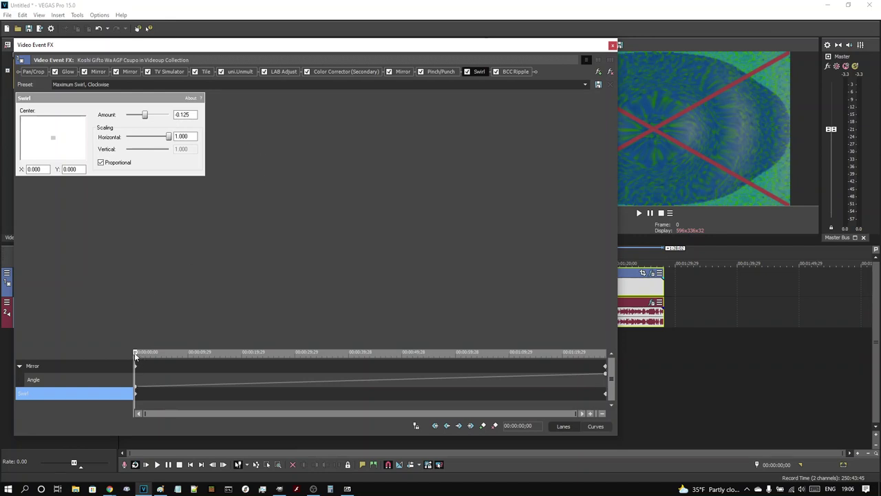
{"action": "left_click_drag", "start_coordinate": [137, 353], "coordinate": [665, 356]}
Step: Look through all BCC Ripple parameters, from the radius and wave settings down to the audio graph options
{"action": "left_click", "coordinate": [512, 73]}
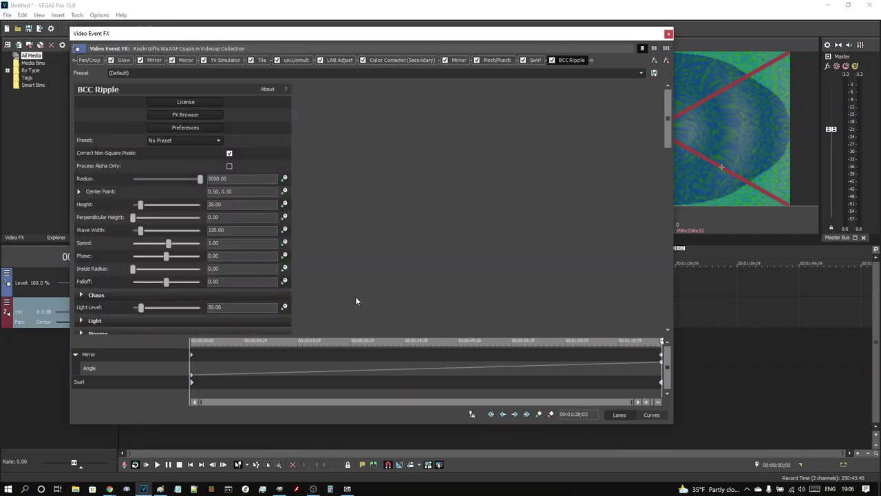
{"action": "scroll", "coordinate": [393, 260], "scroll_direction": "down", "scroll_amount": 5}
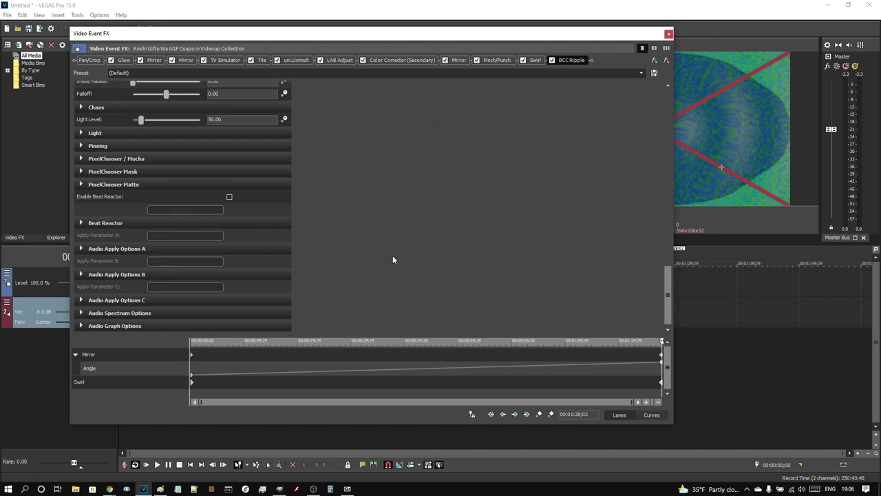
{"action": "scroll", "coordinate": [392, 259], "scroll_direction": "up", "scroll_amount": 5}
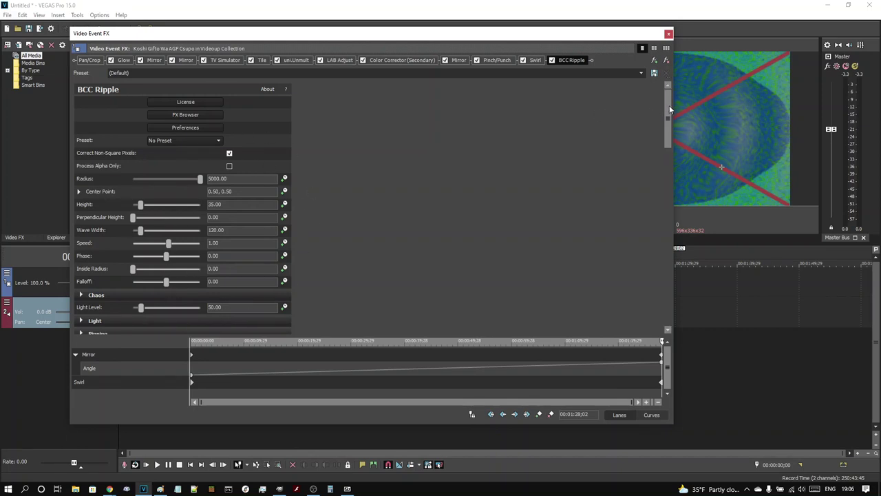
{"action": "left_click_drag", "start_coordinate": [668, 110], "coordinate": [668, 305]}
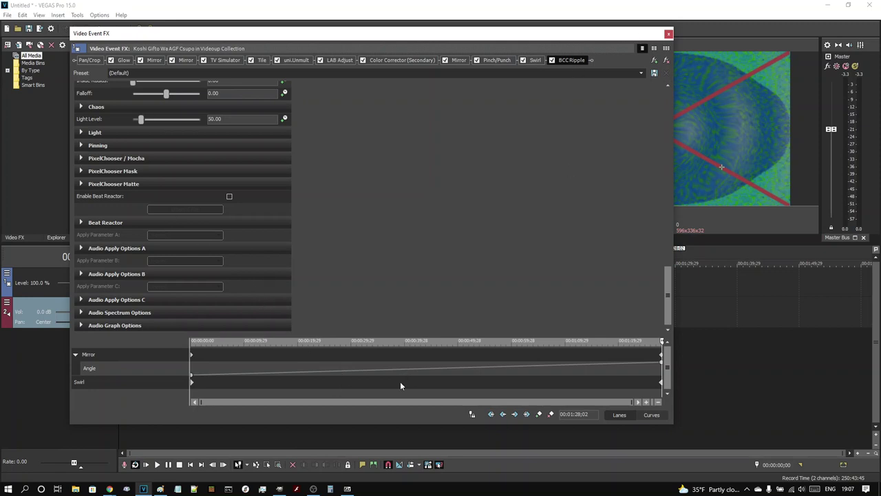
{"action": "left_click", "coordinate": [312, 488]}
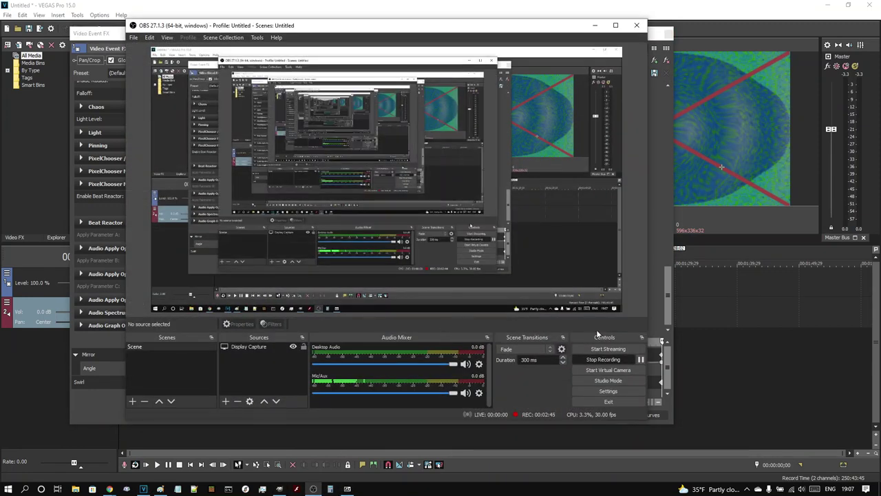
{"action": "left_click", "coordinate": [640, 359]}
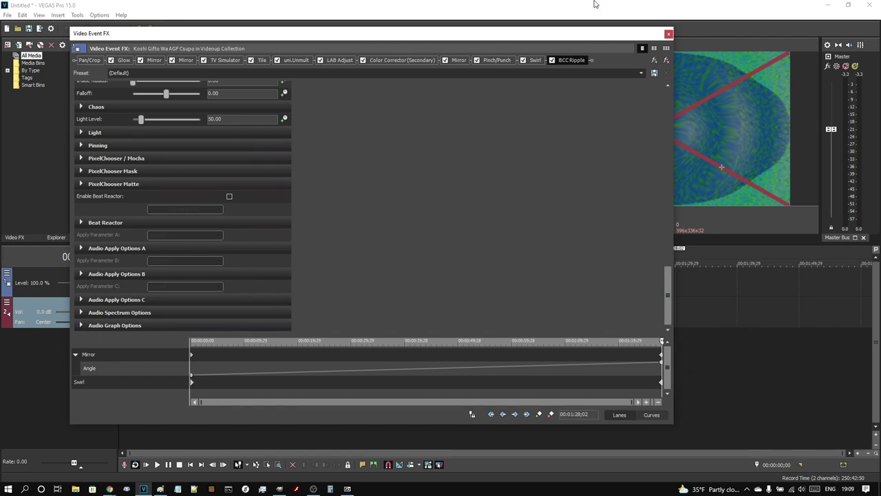
Step: Close the video event's effects, open the audio event's effect chain and return the playhead to the project start
{"action": "left_click", "coordinate": [668, 35]}
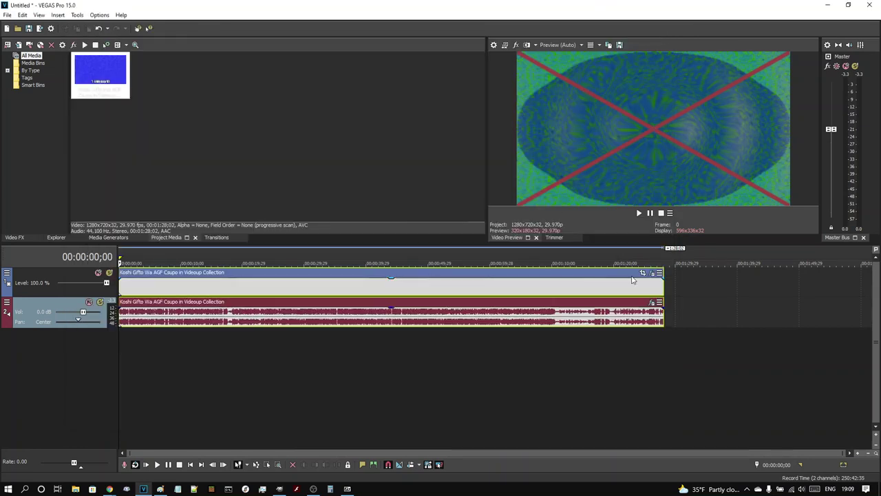
{"action": "left_click", "coordinate": [654, 303]}
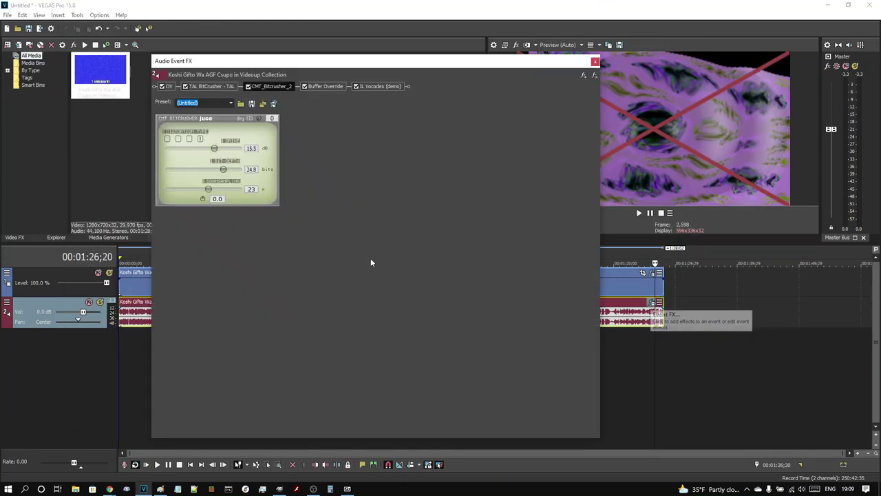
{"action": "left_click", "coordinate": [120, 256]}
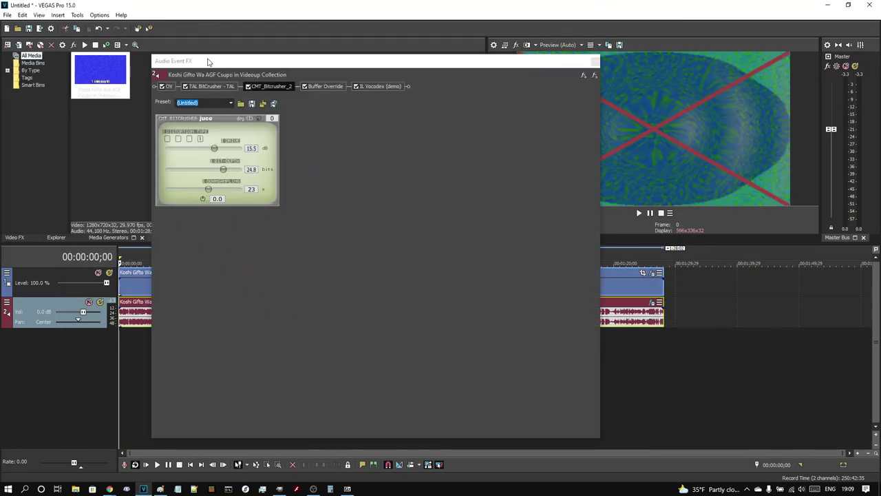
Step: Review the OV, TAL BitCrusher, CMT_Bitcrusher_2, Buffer Override and IL Vocodex settings of the audio event, and close its effects window
{"action": "left_click", "coordinate": [167, 88]}
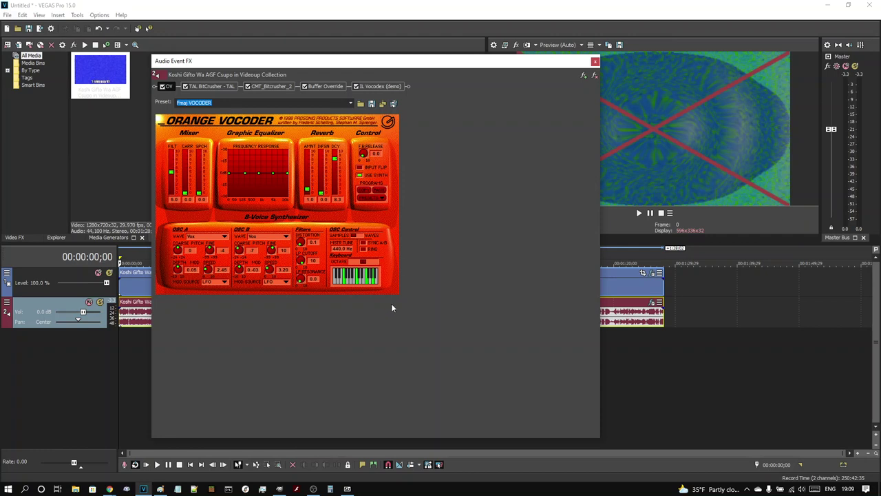
{"action": "left_click", "coordinate": [204, 87]}
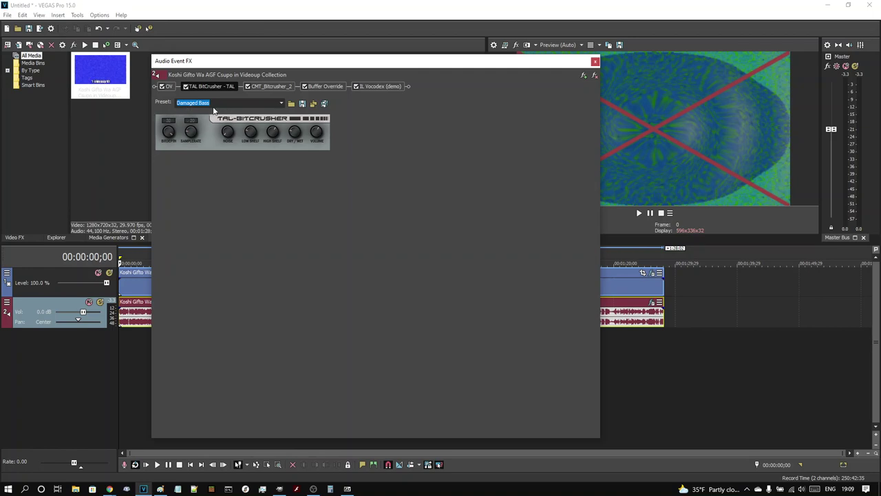
{"action": "left_click", "coordinate": [270, 87]}
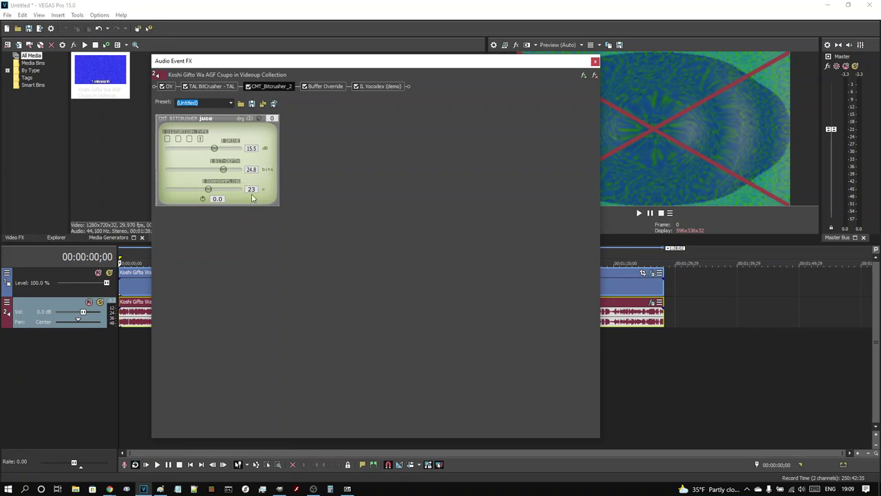
{"action": "left_click", "coordinate": [336, 87]}
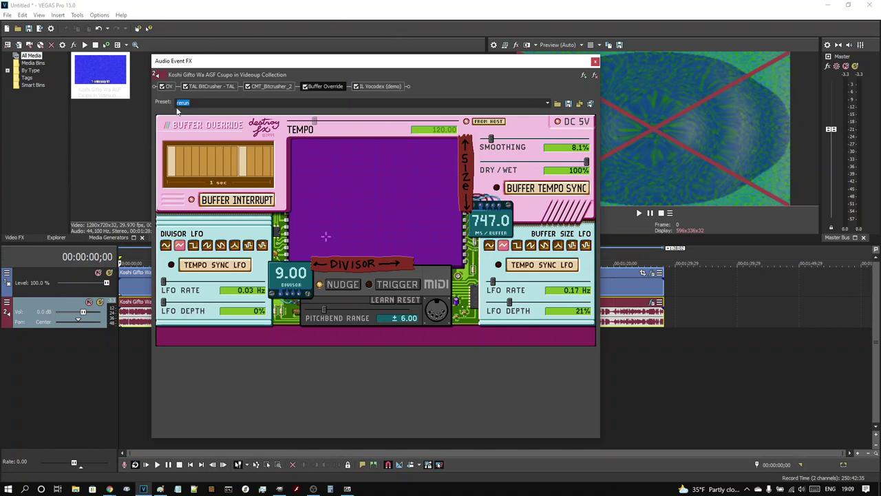
{"action": "left_click", "coordinate": [377, 85]}
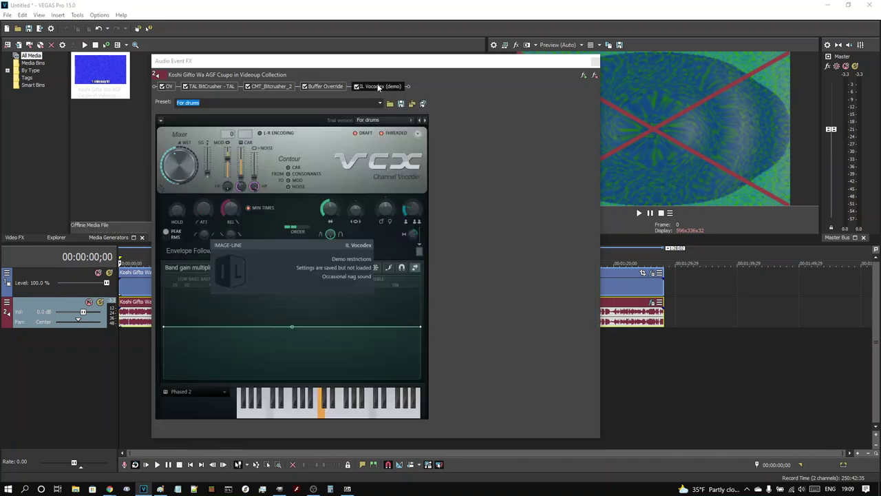
{"action": "left_click", "coordinate": [594, 61]}
Step: Play the project from the start through to the end to preview the effects, and stop playback
{"action": "left_click", "coordinate": [638, 213]}
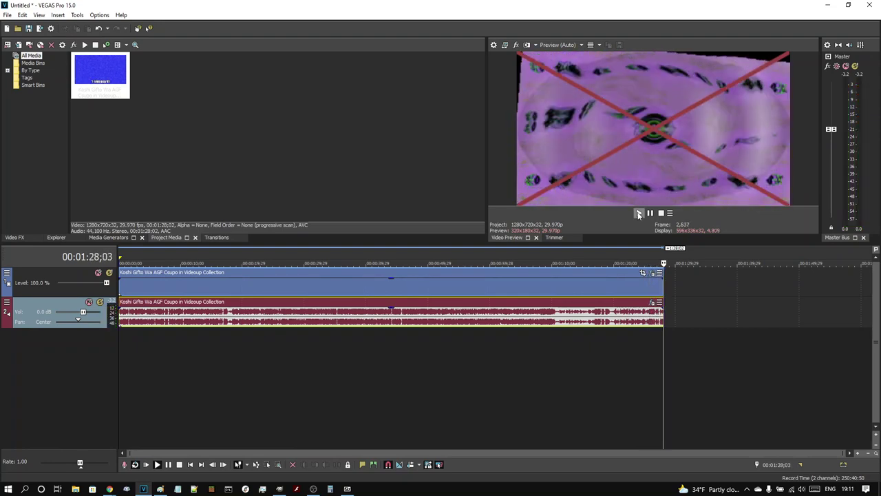
{"action": "left_click", "coordinate": [661, 213]}
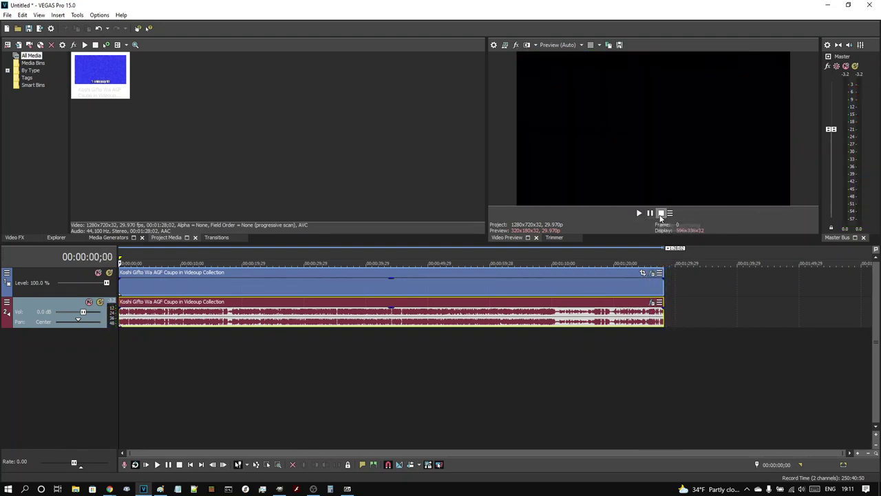
{"action": "left_click", "coordinate": [314, 489]}
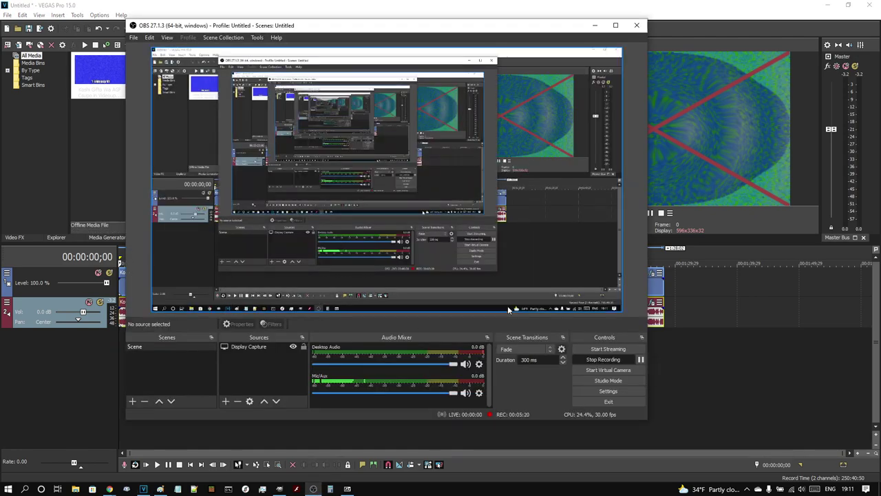